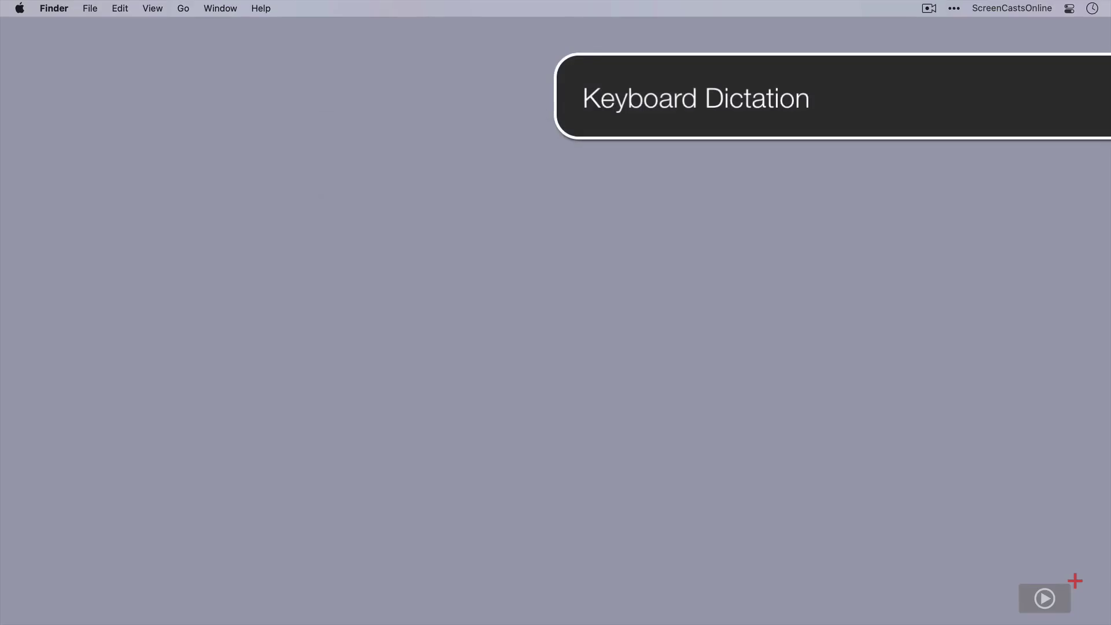
Launch System Preferences from a Spotlight search for 'sys'.
{"action": "key", "text": "super+space"}
{"action": "type", "text": "sys"}
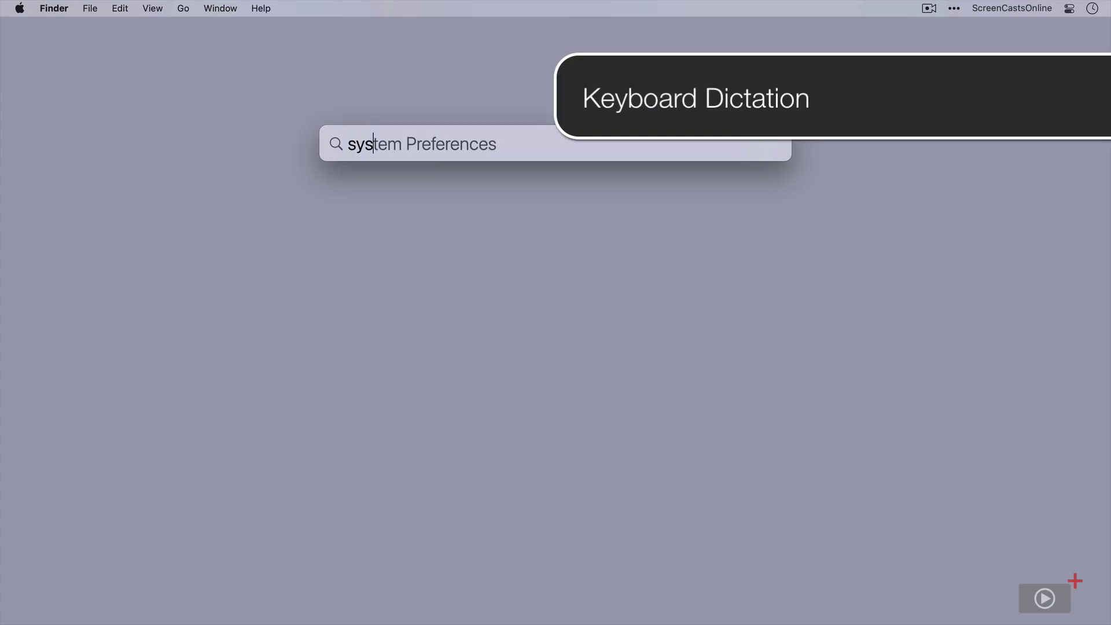
{"action": "key", "text": "Return"}
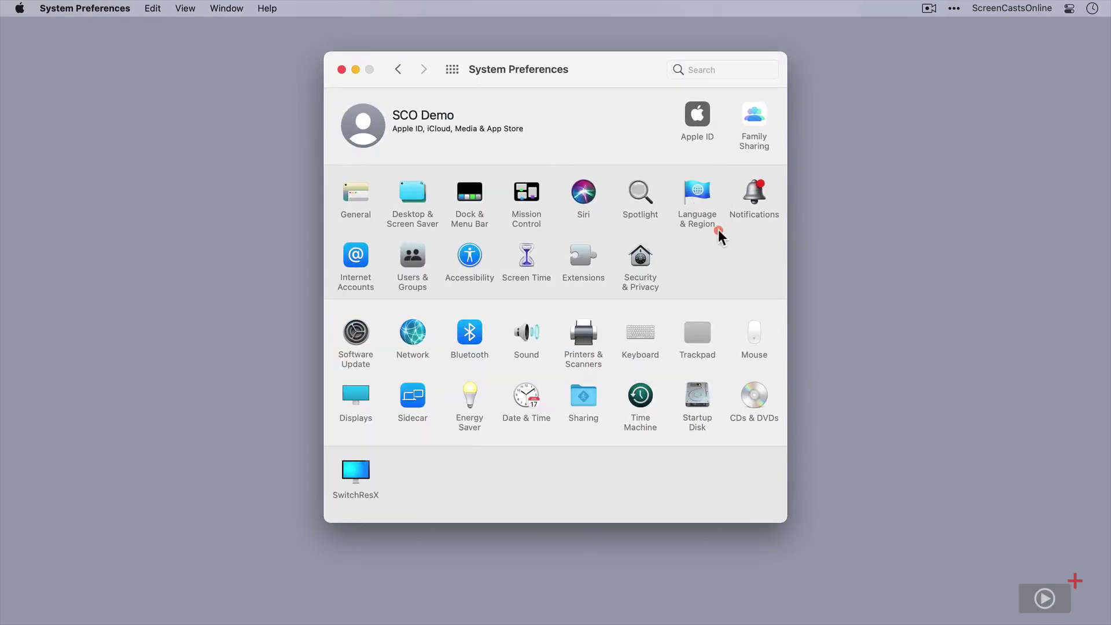
Show the Keyboard pane's Dictation tab, leaving the microphone source unchanged.
{"action": "left_click", "coordinate": [641, 334]}
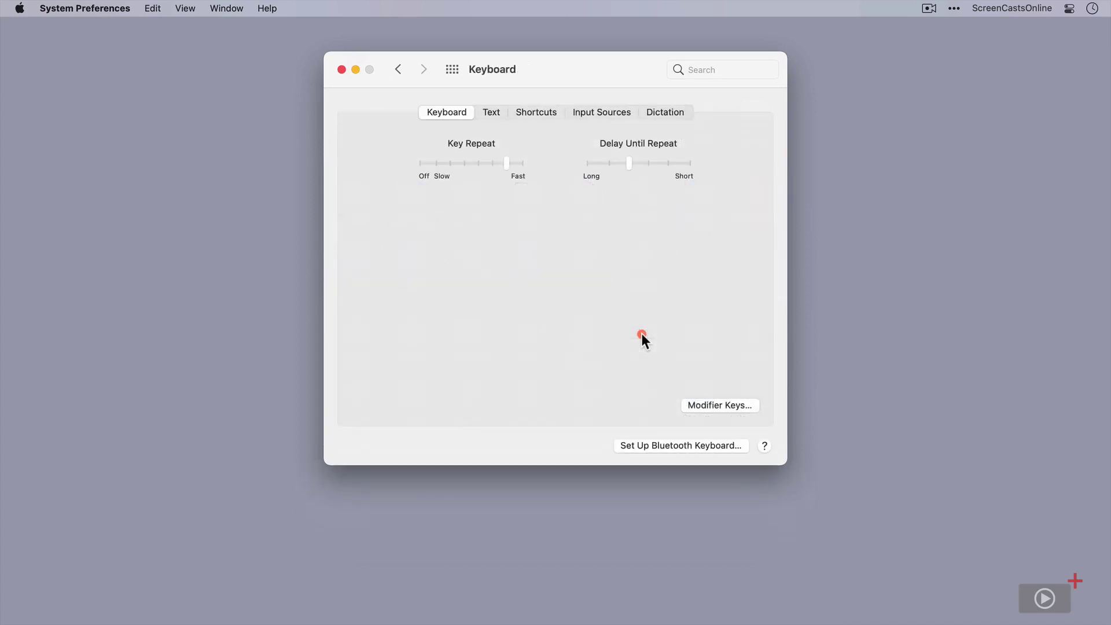
{"action": "left_click", "coordinate": [669, 113]}
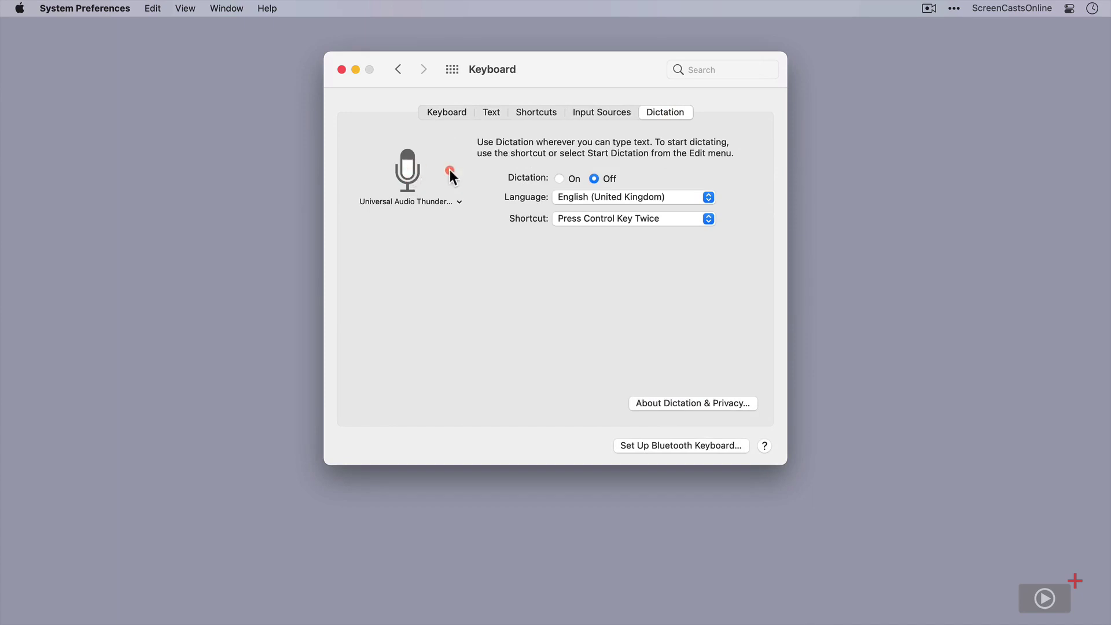
{"action": "left_click", "coordinate": [460, 200]}
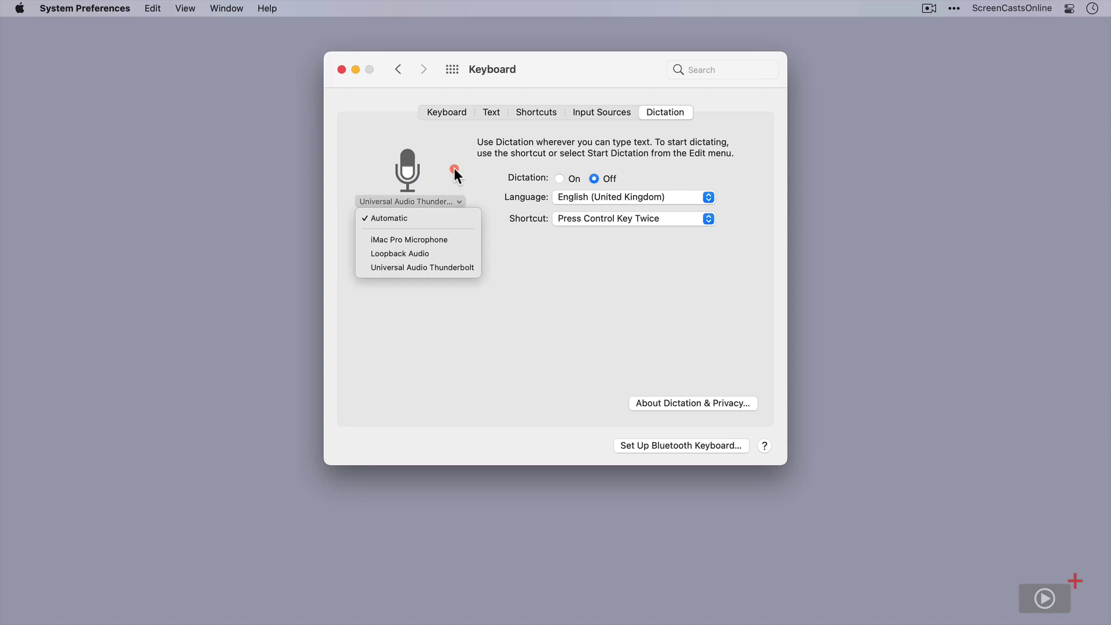
{"action": "left_click", "coordinate": [455, 175]}
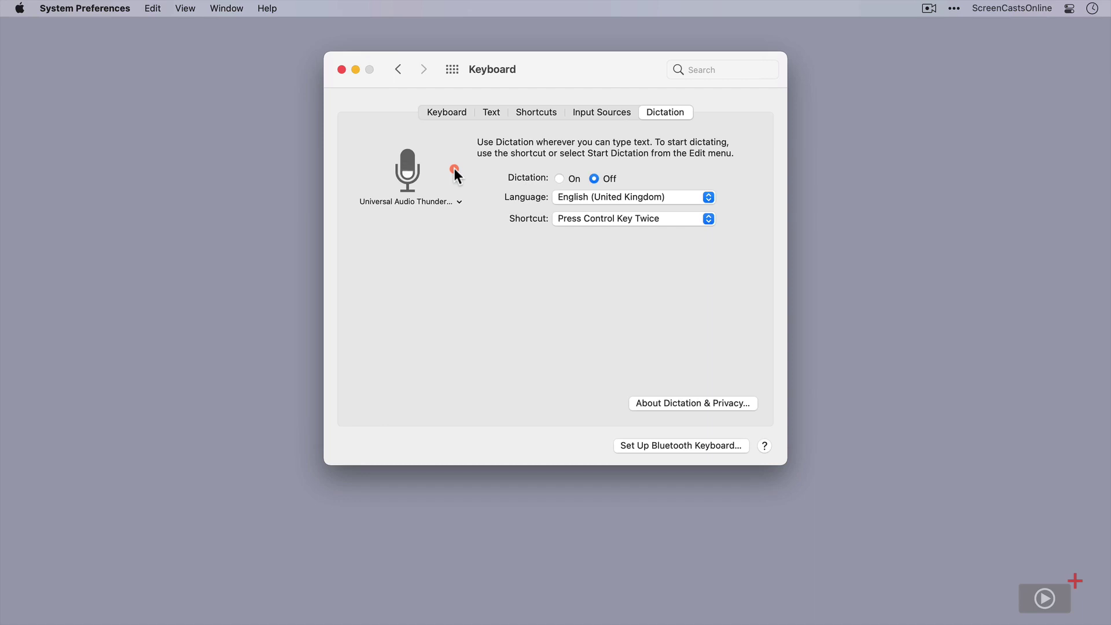
Switch Dictation on, reading About Dictation and Privacy before confirming Enable Dictation.
{"action": "left_click", "coordinate": [559, 178]}
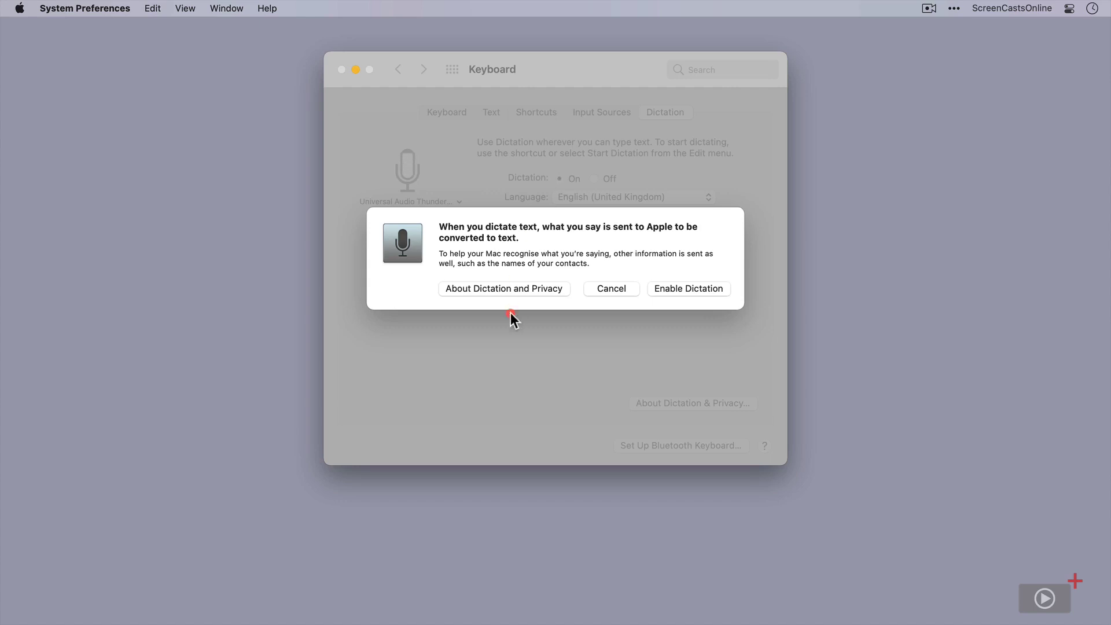
{"action": "left_click", "coordinate": [516, 289]}
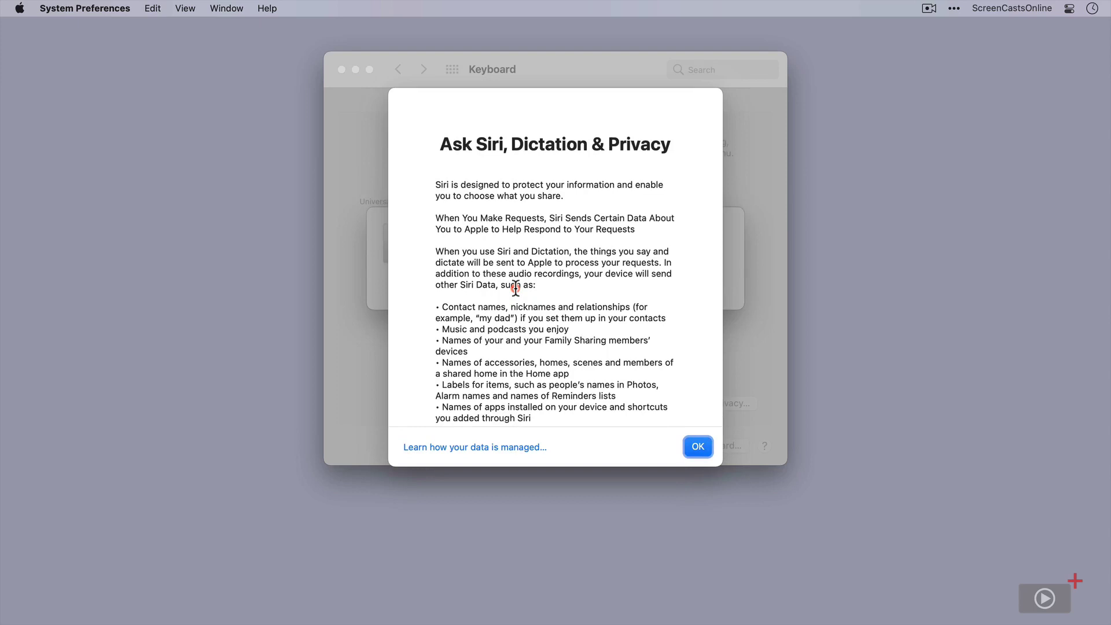
{"action": "left_click", "coordinate": [697, 447]}
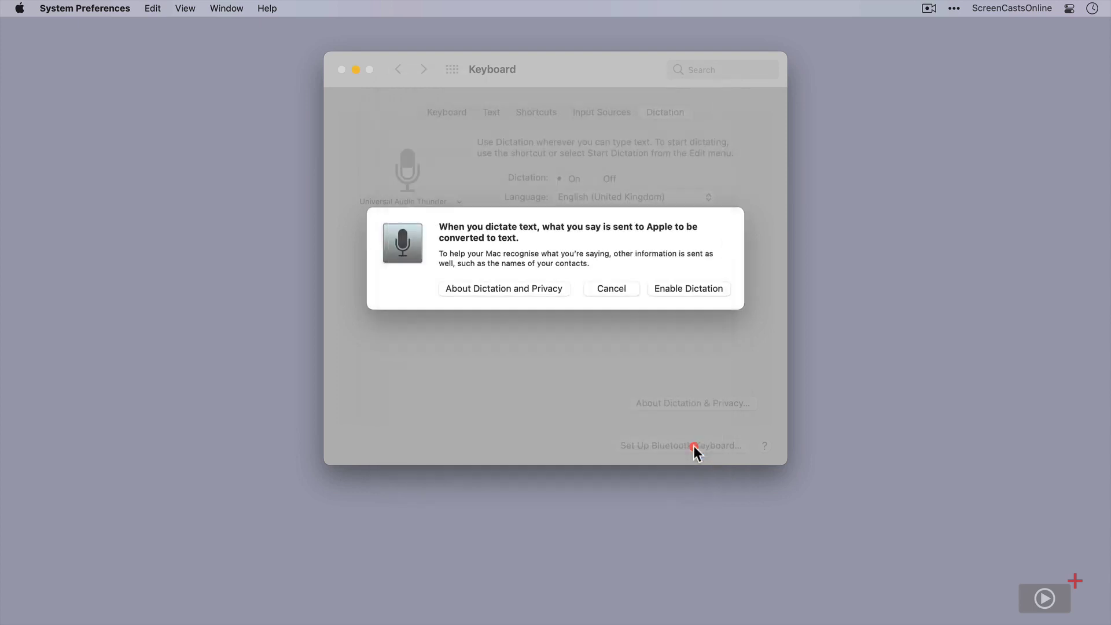
{"action": "left_click", "coordinate": [697, 288]}
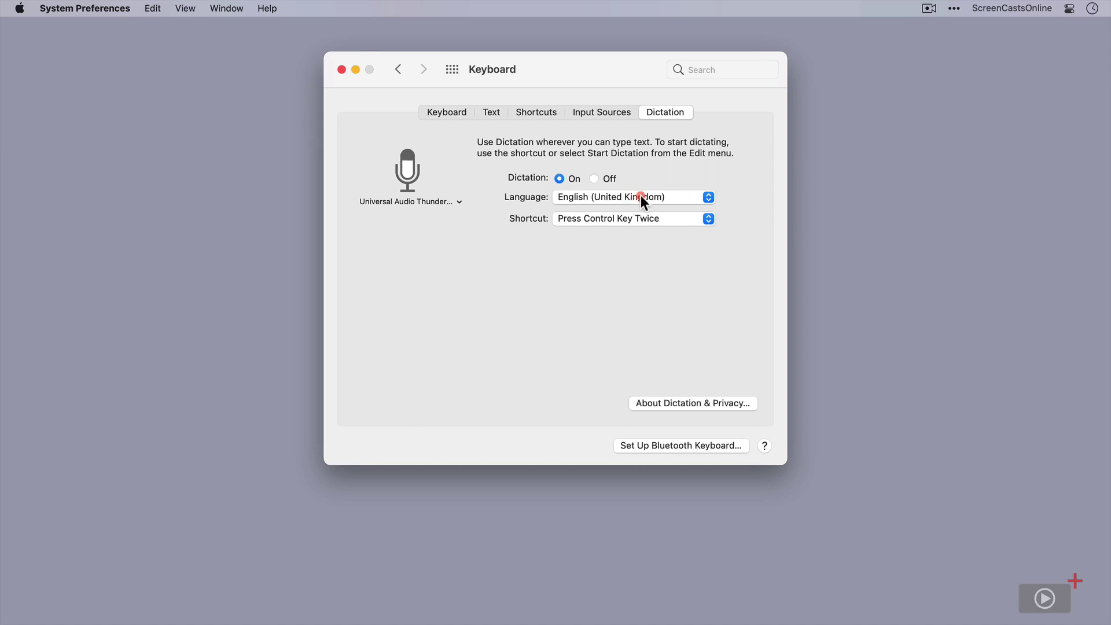
Tick French (France) in the Add Language list, keeping English (United Kingdom) as main language.
{"action": "left_click", "coordinate": [658, 195]}
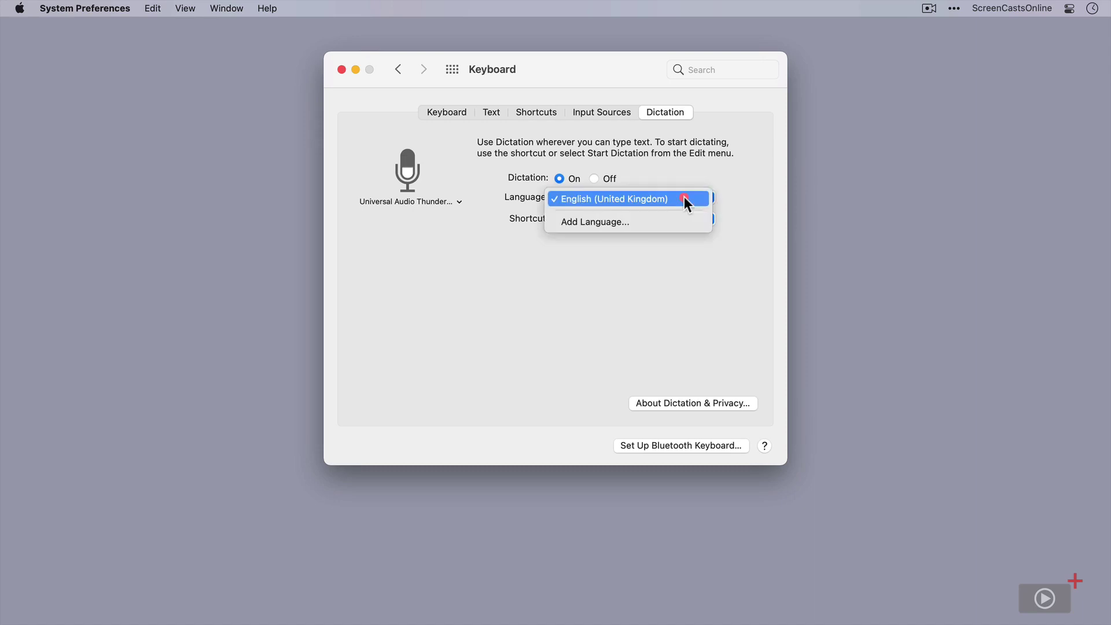
{"action": "left_click", "coordinate": [633, 221]}
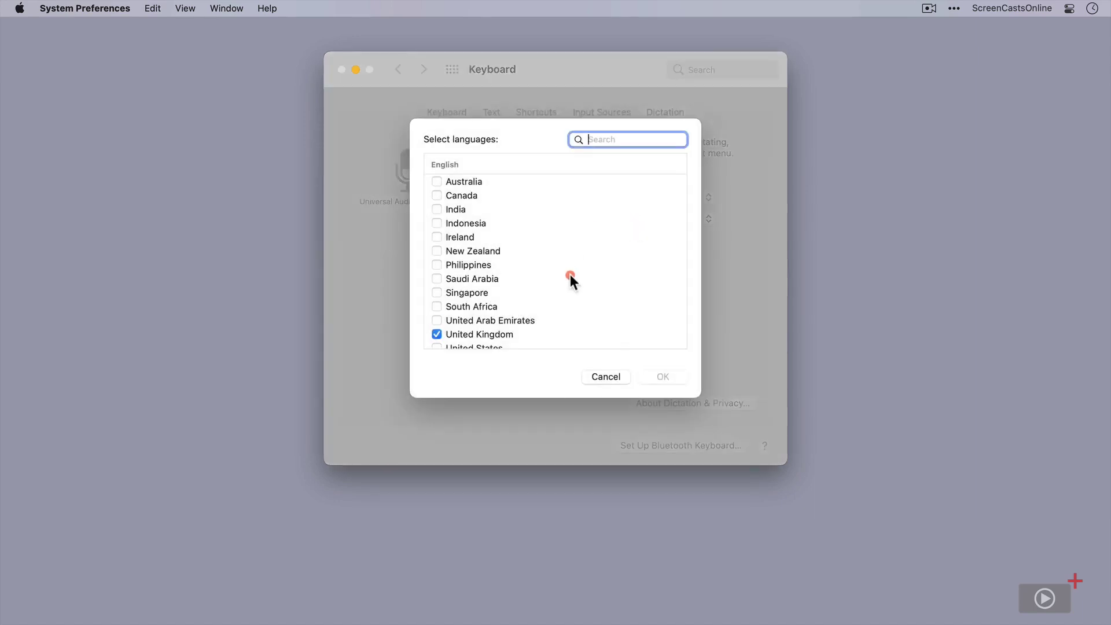
{"action": "scroll", "coordinate": [571, 276], "scroll_direction": "down", "scroll_amount": 15}
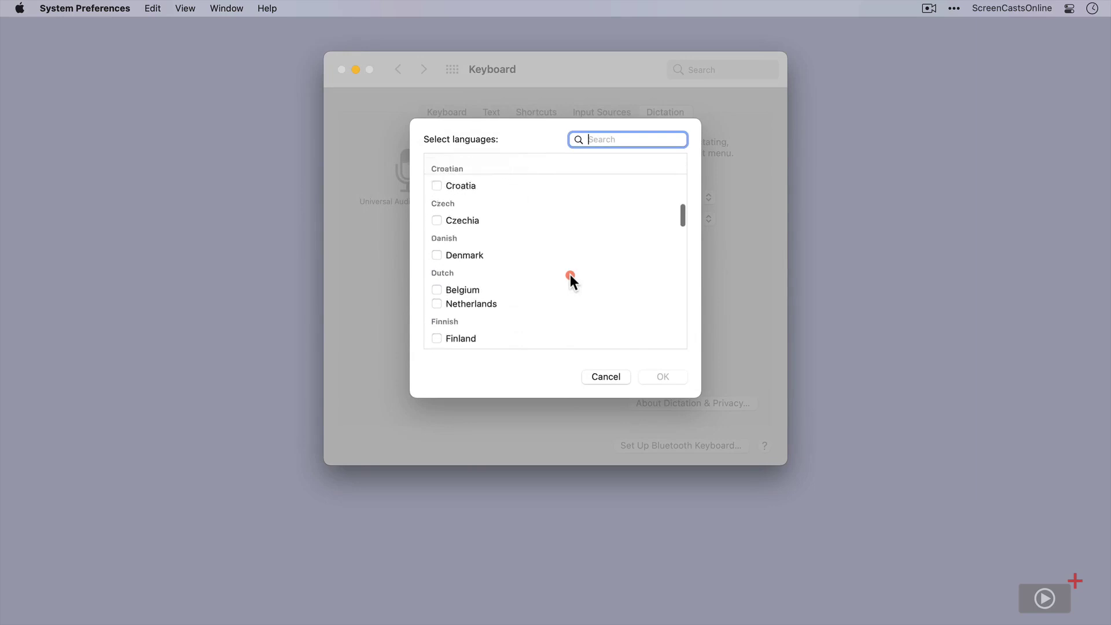
{"action": "scroll", "coordinate": [571, 275], "scroll_direction": "down", "scroll_amount": 5}
{"action": "left_click", "coordinate": [436, 271]}
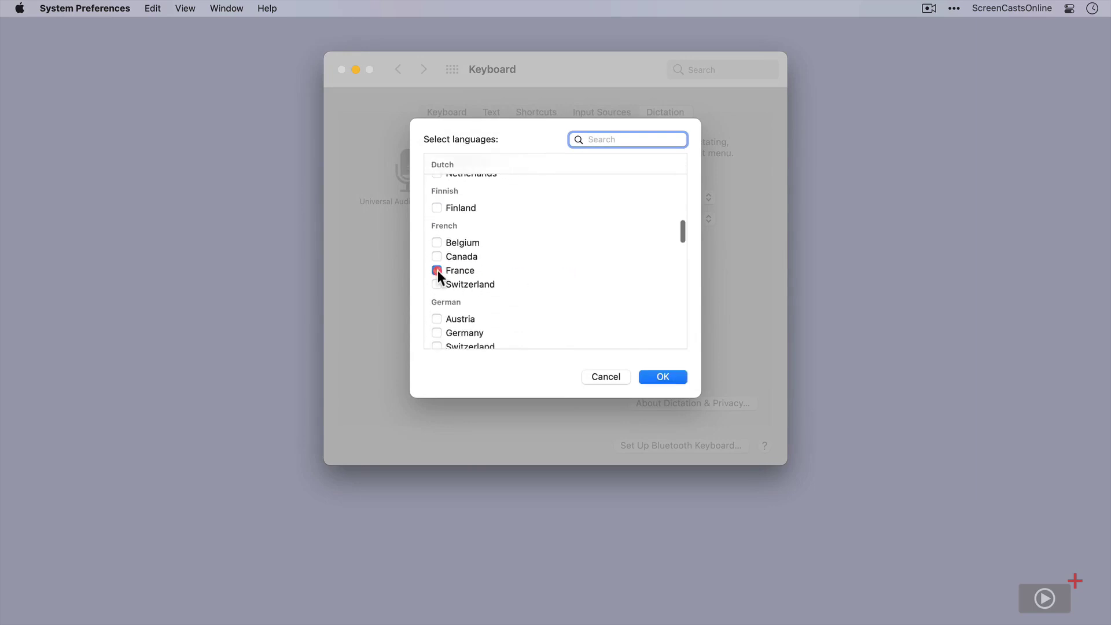
{"action": "left_click", "coordinate": [661, 381]}
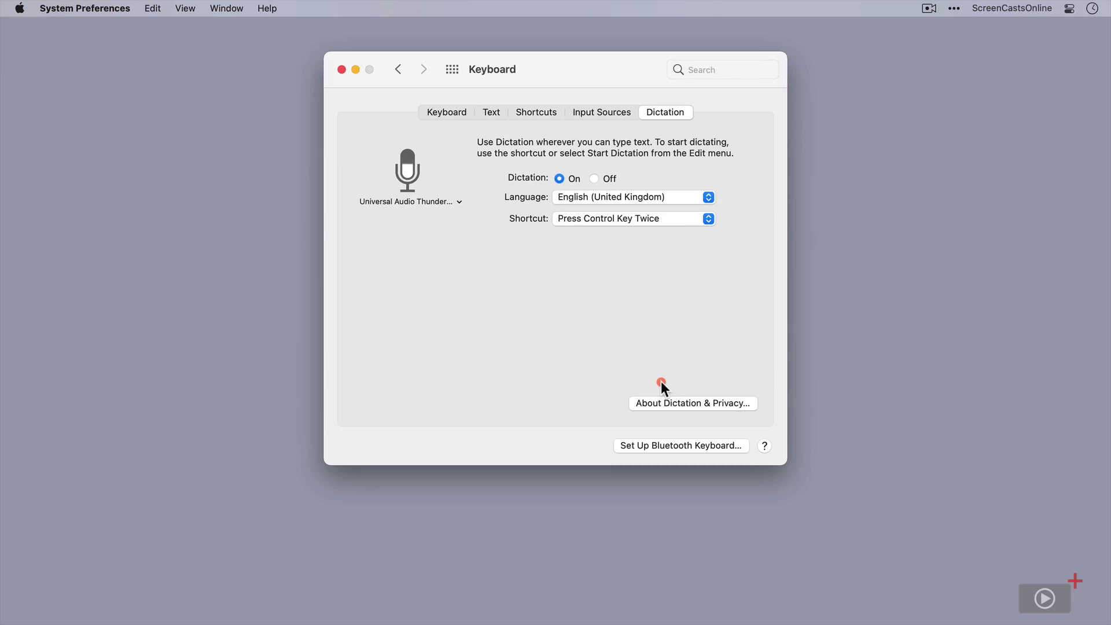
Leave the shortcut as Press Control Key Twice and close the Keyboard window.
{"action": "left_click", "coordinate": [626, 221]}
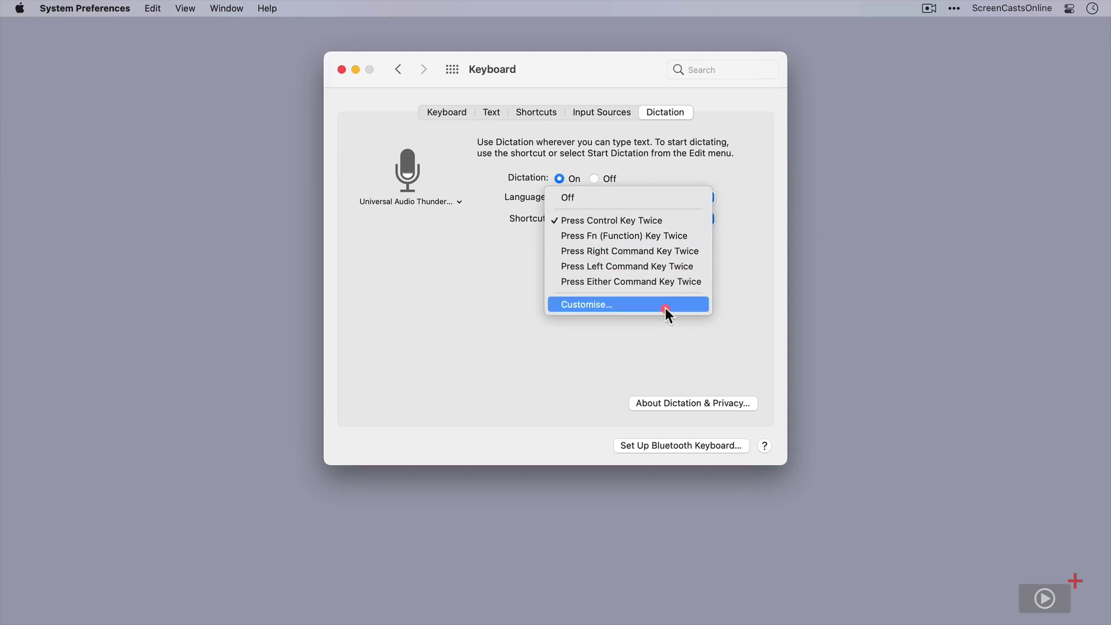
{"action": "left_click", "coordinate": [595, 349]}
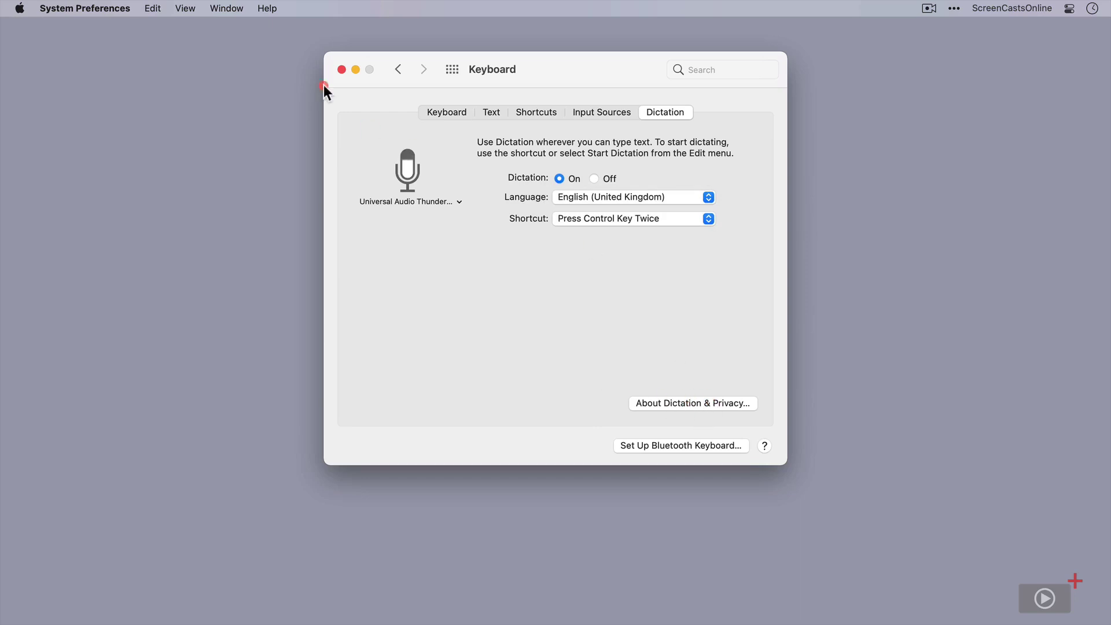
{"action": "left_click", "coordinate": [341, 70]}
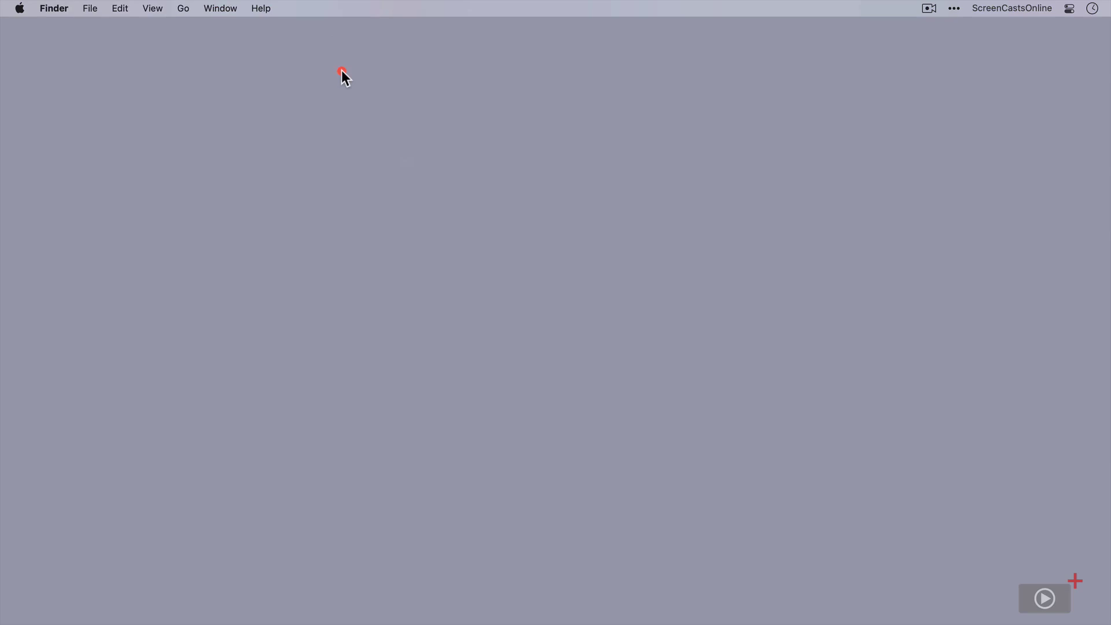
Switch to iA Writer's blank Untitled document with Command-Tab.
{"action": "key", "text": "super+Tab"}
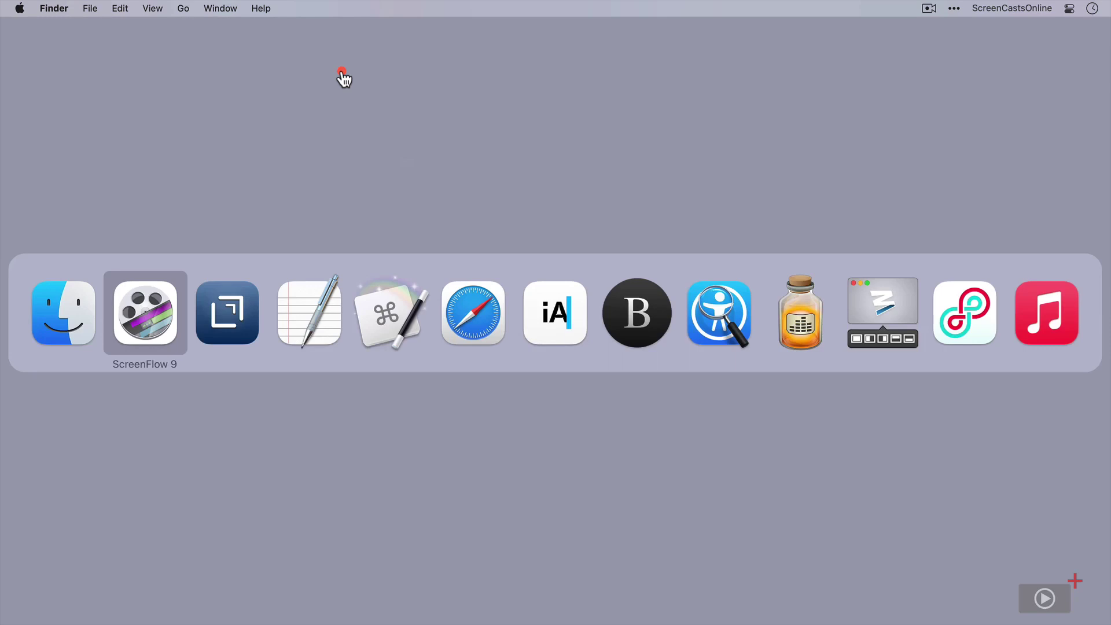
{"action": "key", "text": "super+Tab"}
{"action": "key", "text": "super+Tab"}
{"action": "key", "text": "super+Tab"}
{"action": "key", "text": "super+Tab"}
{"action": "key", "text": "super+Tab"}
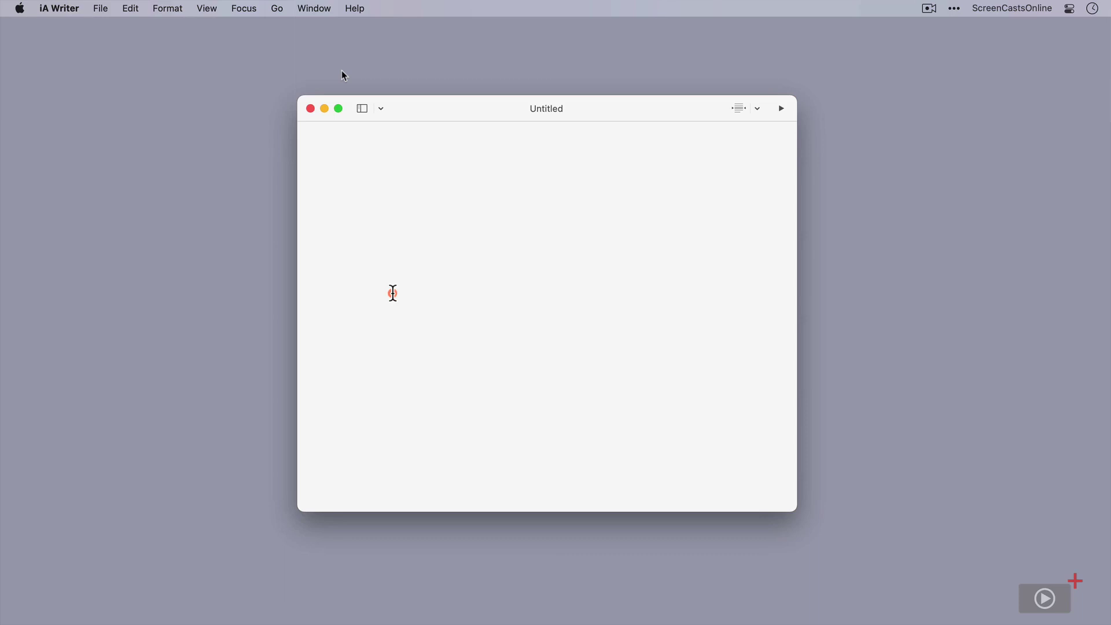
Dictate the ScreenCastsOnline welcome greeting and 'This is an example of dictation.' into the document.
{"action": "key", "text": "fn"}
{"action": "key", "text": "fn"}
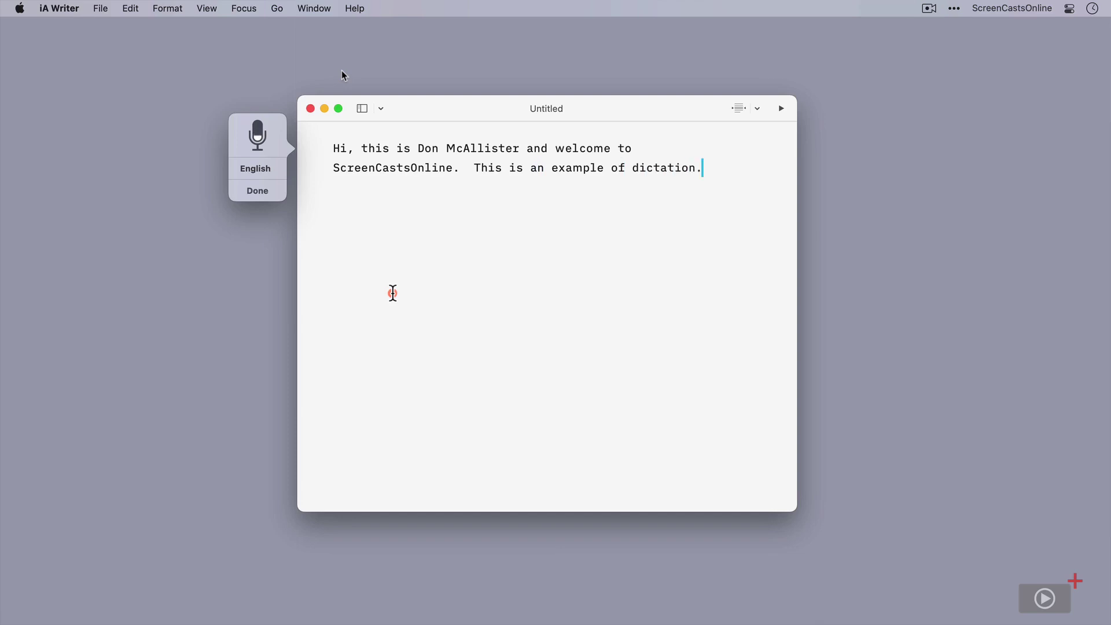
{"action": "key", "text": "fn"}
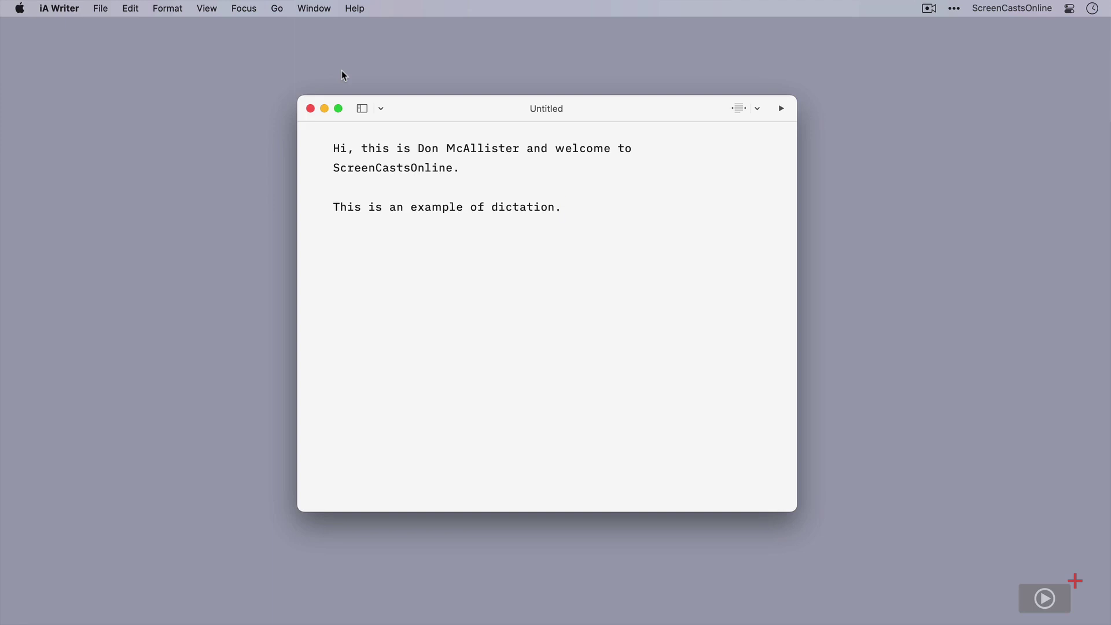
Add a new paragraph and restart dictation with the language switched to French (France).
{"action": "key", "text": "Return"}
{"action": "key", "text": "Return"}
{"action": "key", "text": "fn"}
{"action": "key", "text": "fn"}
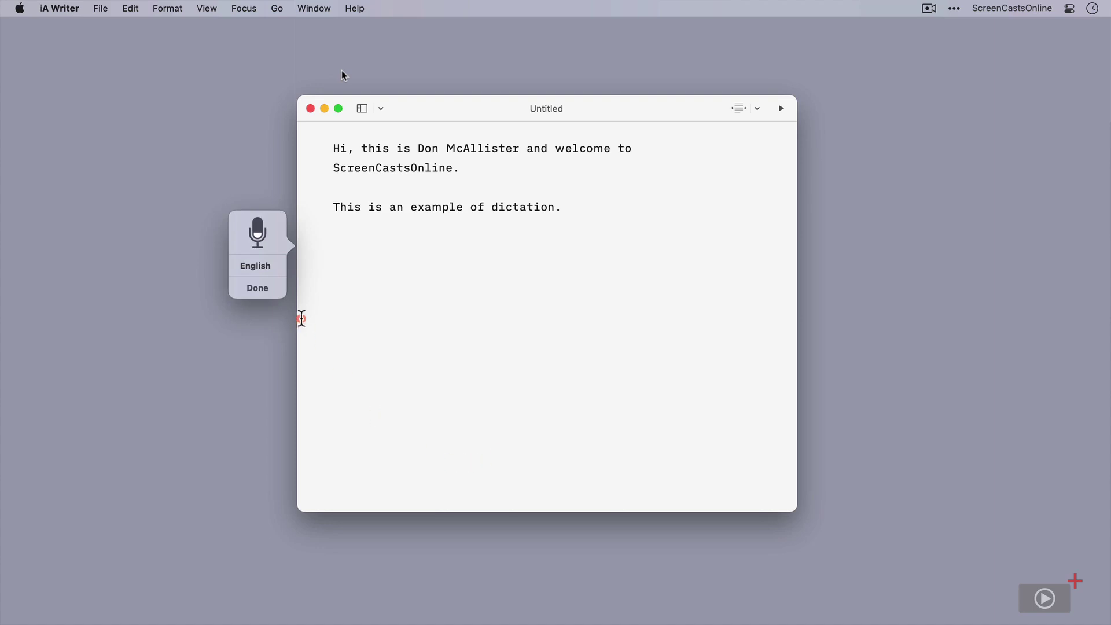
{"action": "left_click", "coordinate": [243, 266]}
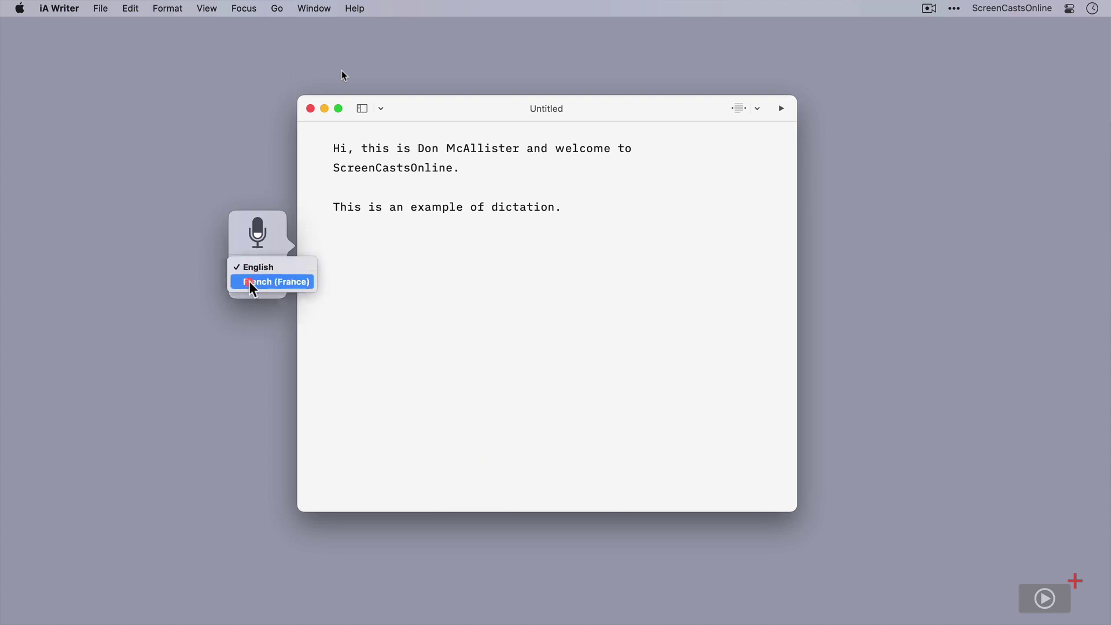
{"action": "left_click", "coordinate": [250, 285]}
{"action": "left_click", "coordinate": [392, 245]}
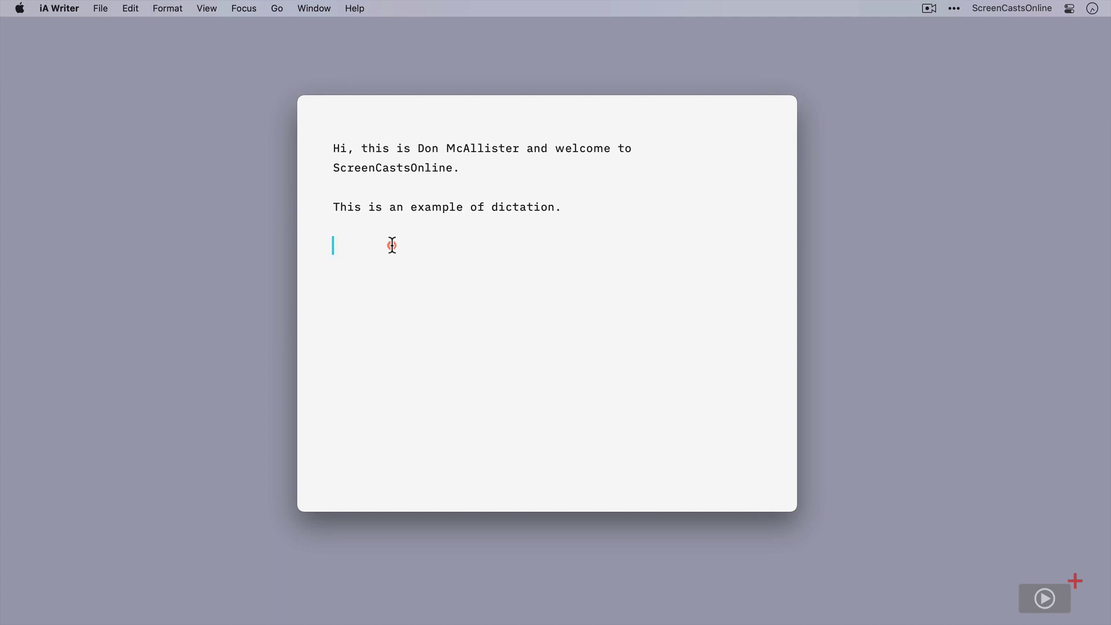